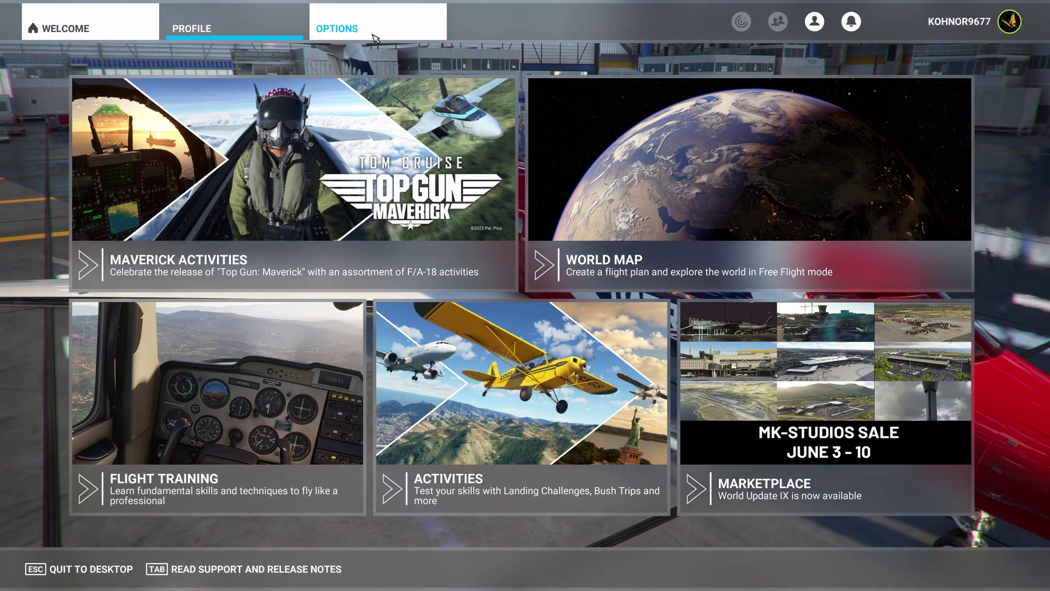
# Switch Developer Mode to ON under General Options > Developers and apply the setting
pyautogui.click(350, 25)
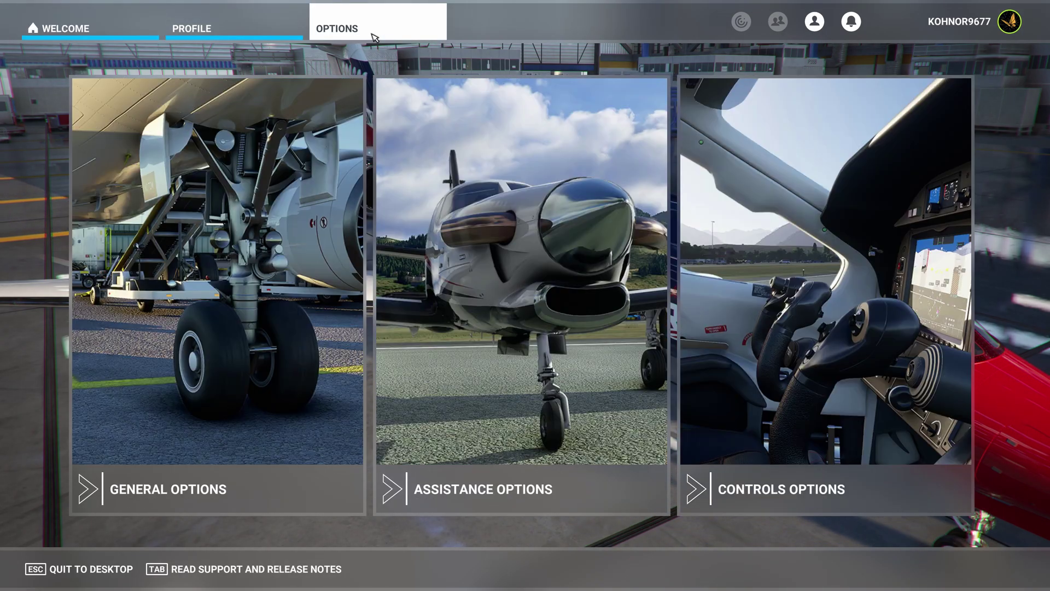
pyautogui.click(173, 414)
pyautogui.moveTo(121, 385)
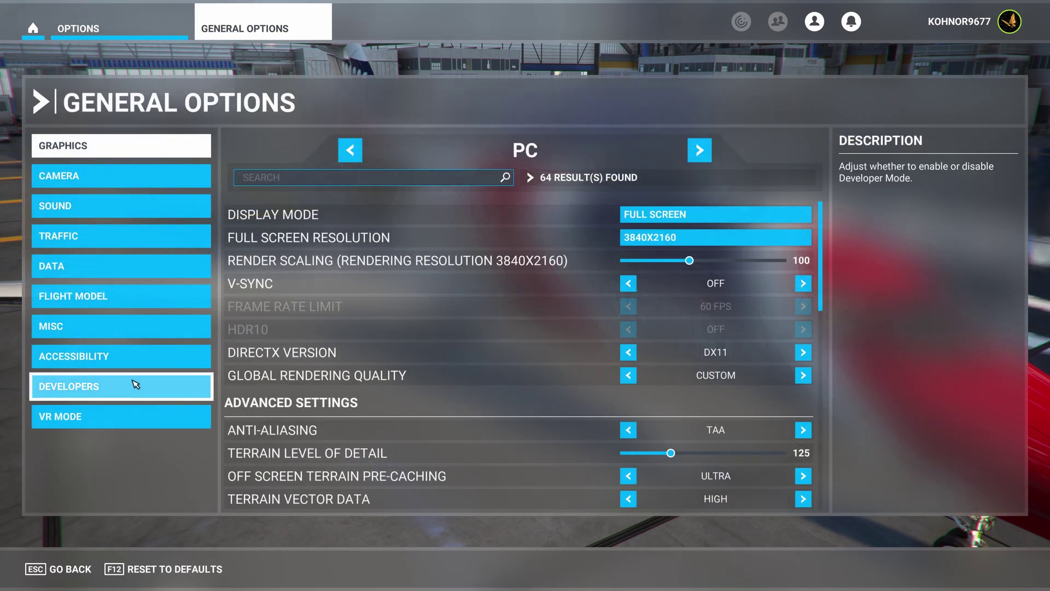
pyautogui.click(135, 386)
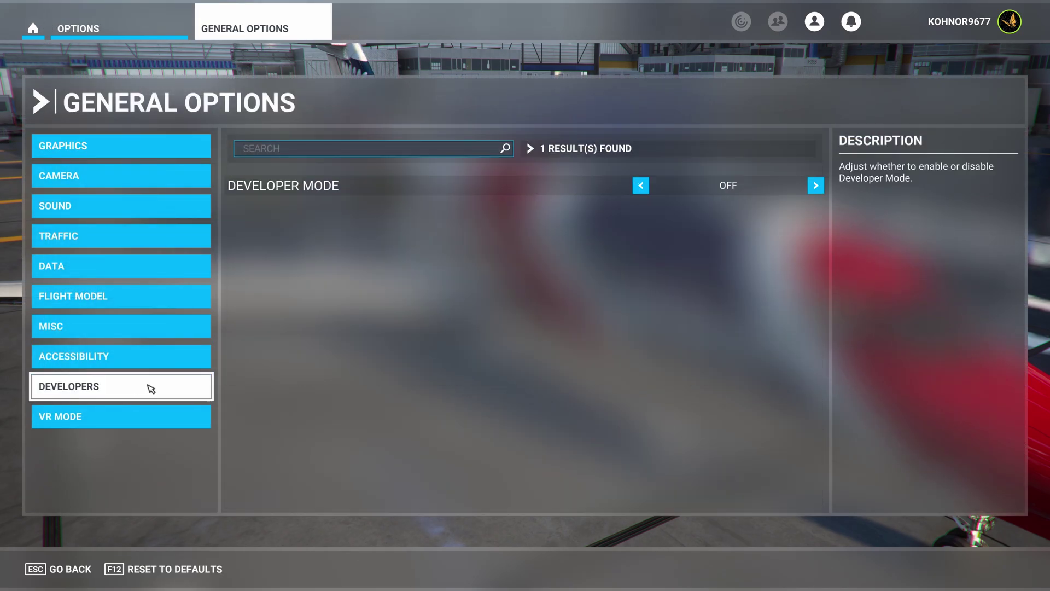
pyautogui.click(815, 190)
pyautogui.click(270, 580)
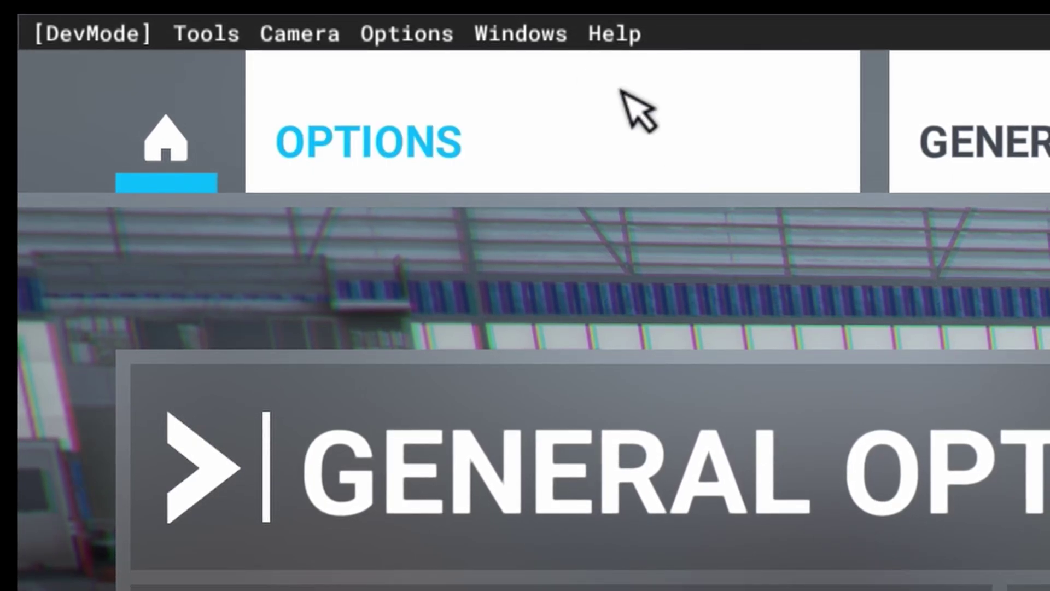
pyautogui.click(621, 34)
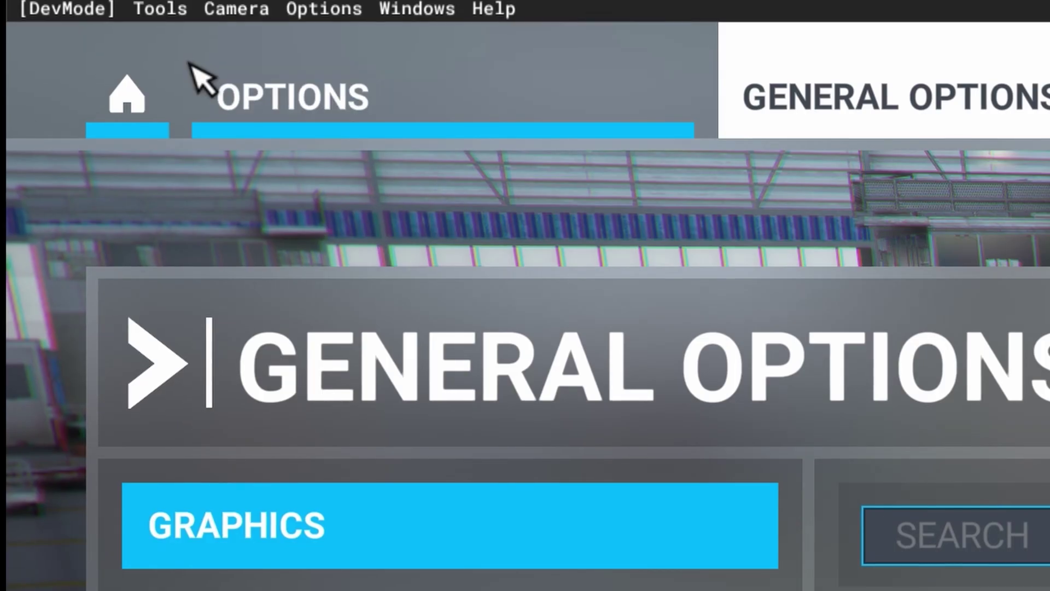
# Launch the Project Editor from Tools, move its window higher, and show the Inspector panel
pyautogui.click(157, 8)
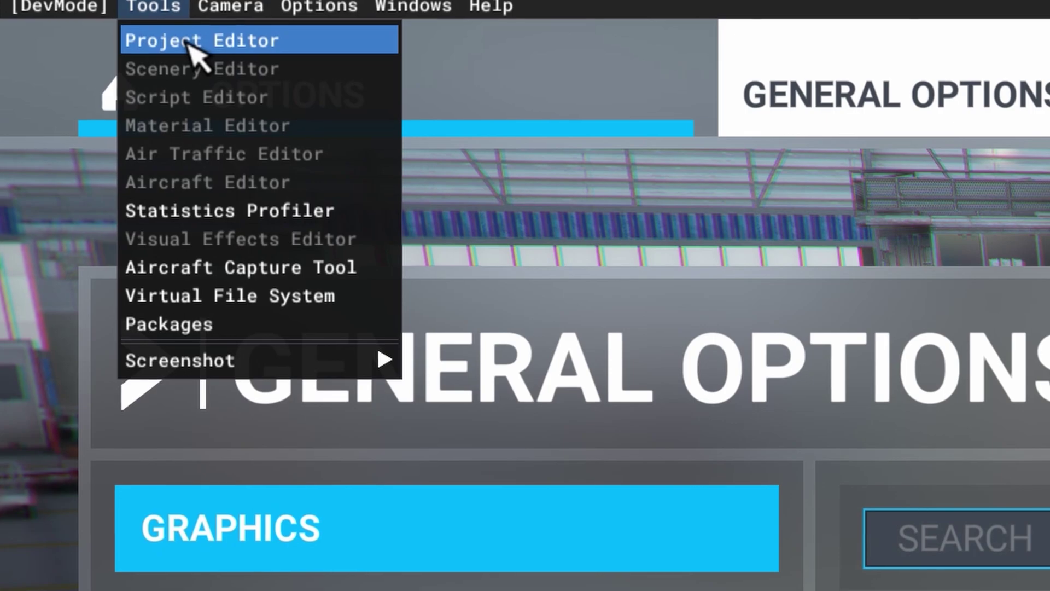
pyautogui.click(192, 47)
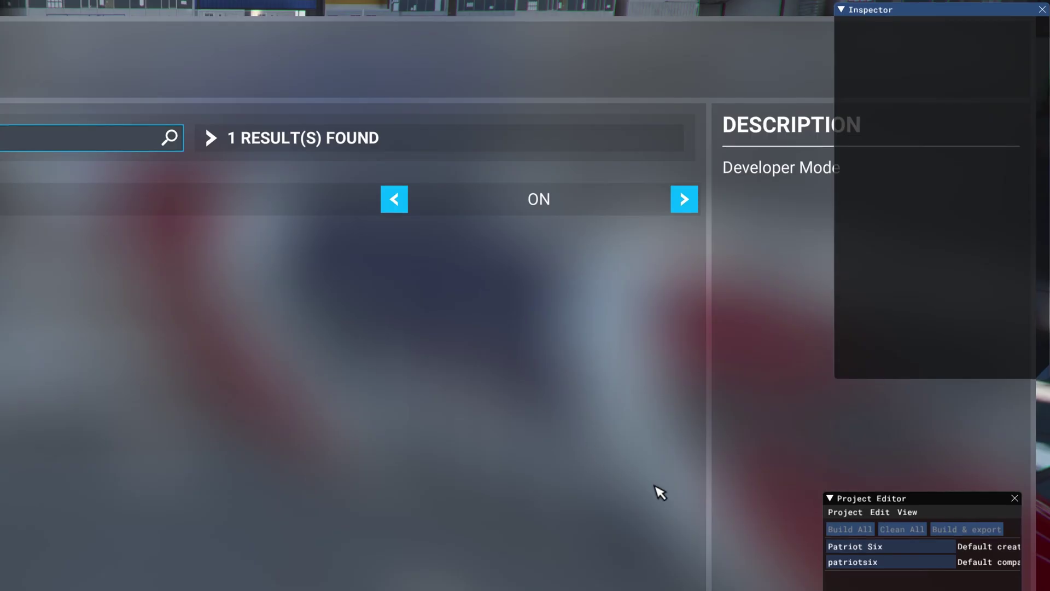
pyautogui.moveTo(858, 512); pyautogui.dragTo(858, 410)
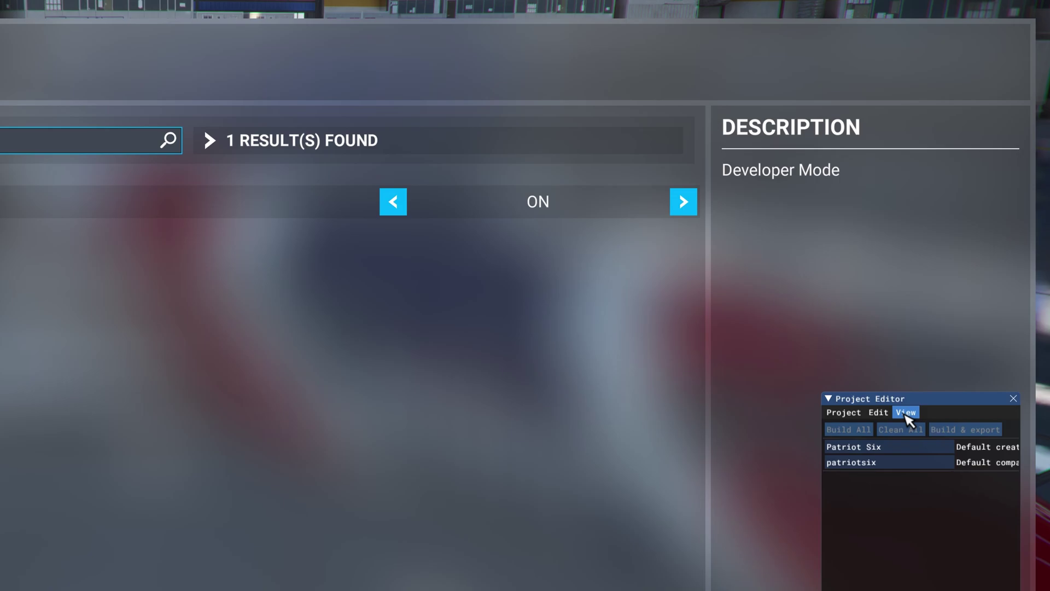
pyautogui.click(907, 413)
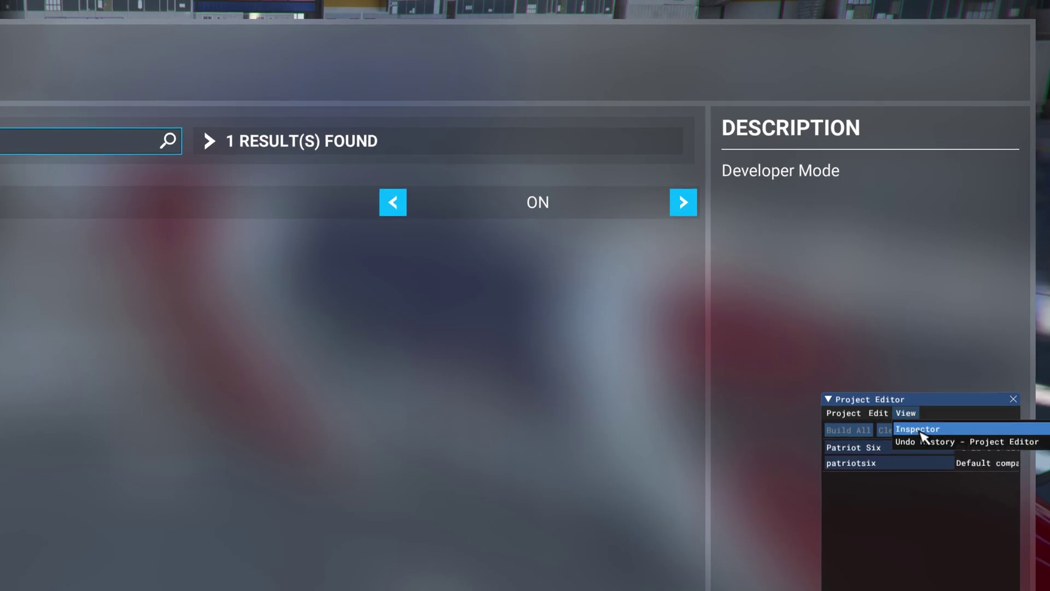
pyautogui.click(919, 429)
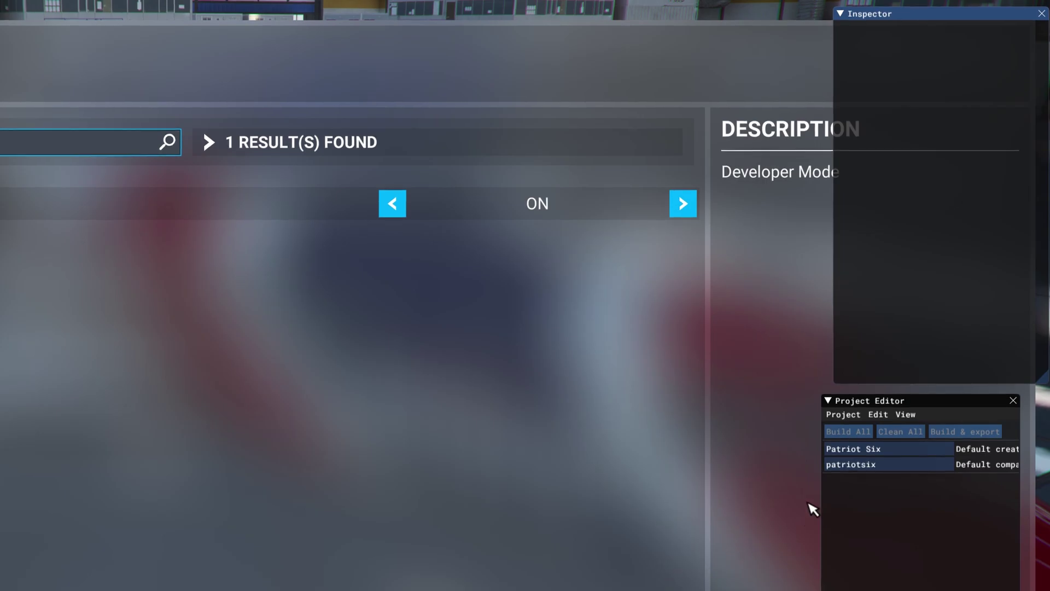
# Open SceneryProject from the 'patriotsix-scenery-template - Copy' folder as the current project
pyautogui.click(847, 419)
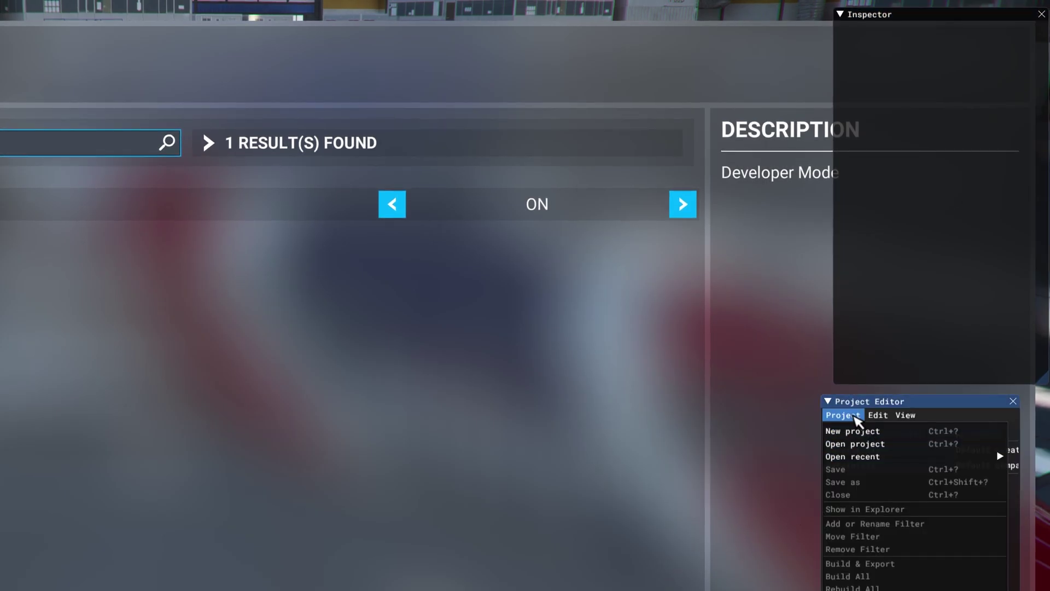
pyautogui.click(874, 449)
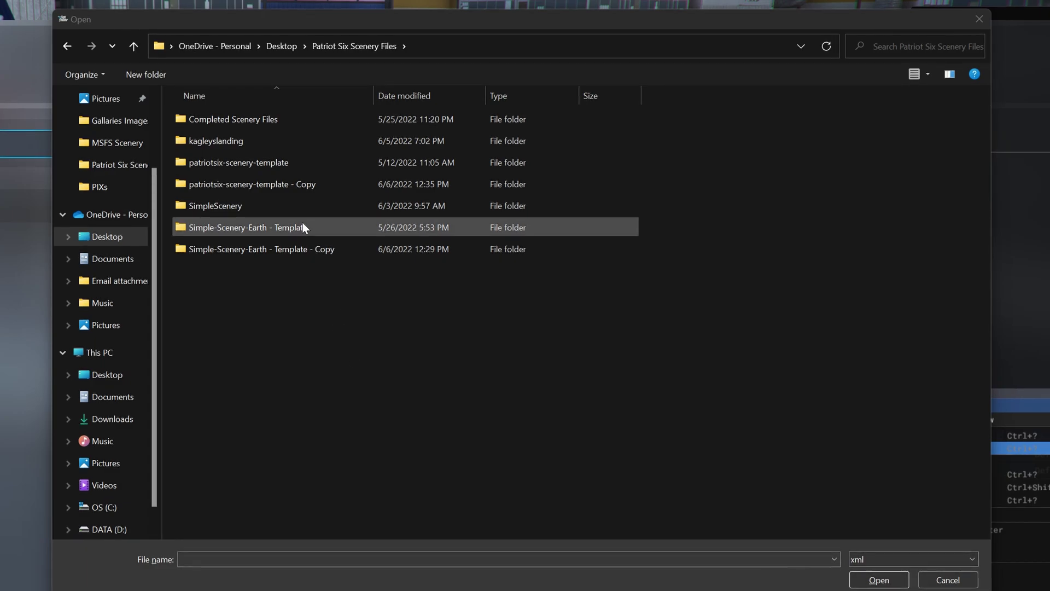
pyautogui.doubleClick(303, 183)
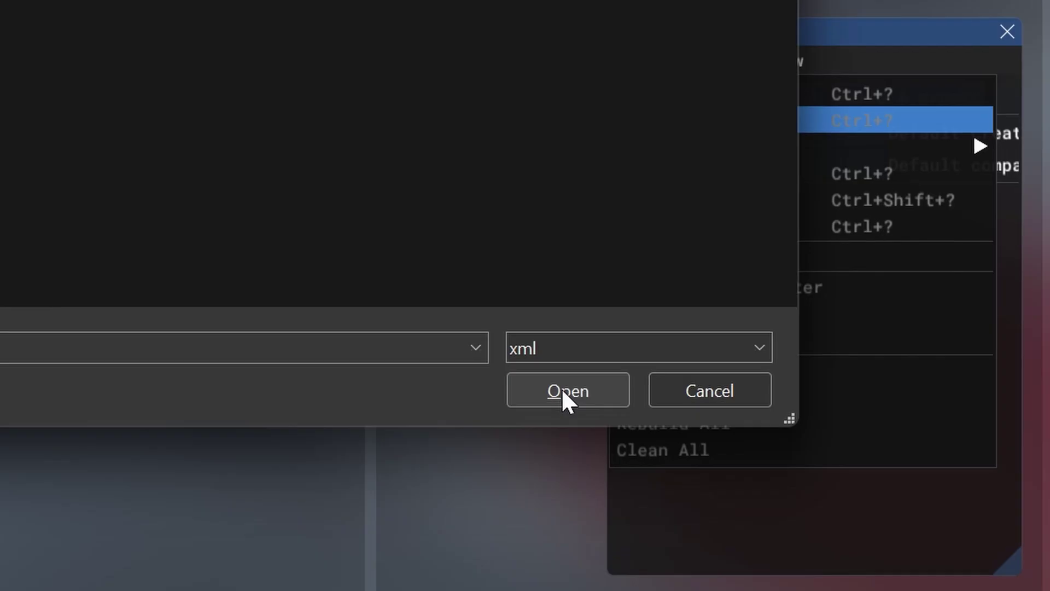
pyautogui.click(876, 583)
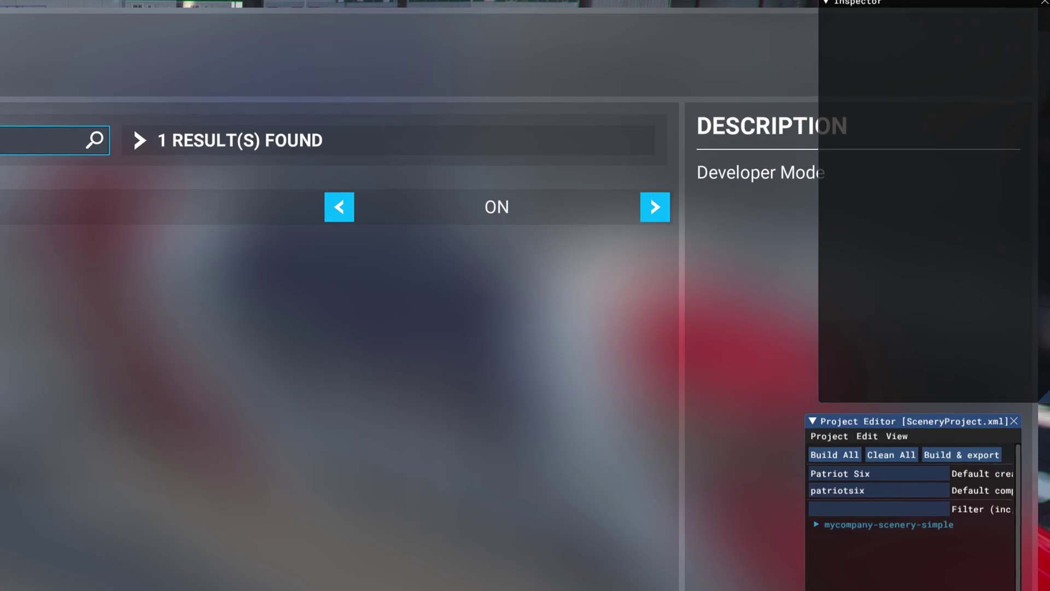
# Select the mycompany-scenery-simple package and set its thumbnail to Patriot Six Studio.jpg
pyautogui.click(835, 526)
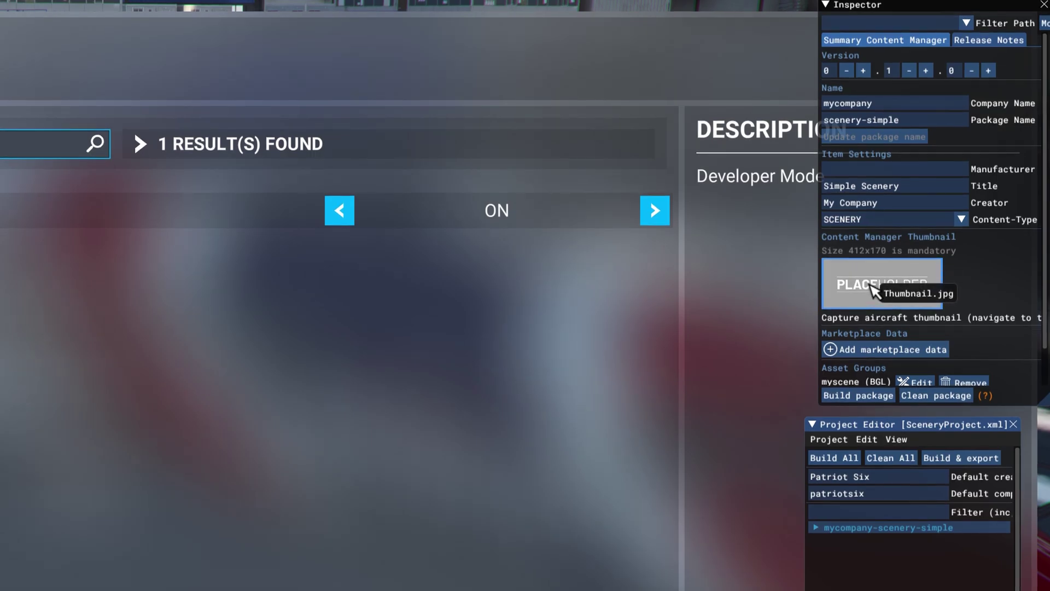
pyautogui.click(875, 290)
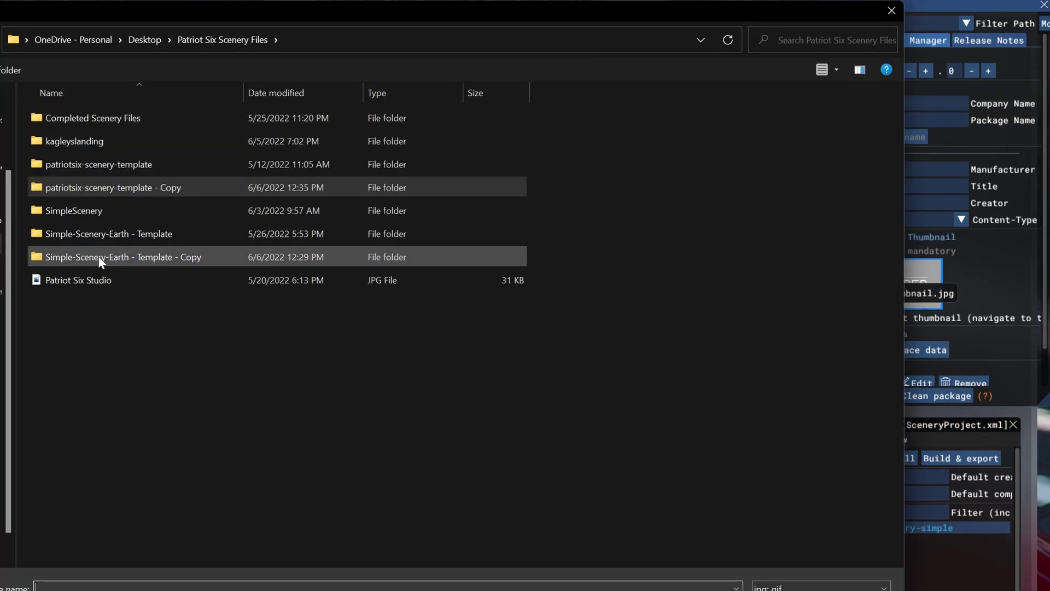
pyautogui.click(99, 277)
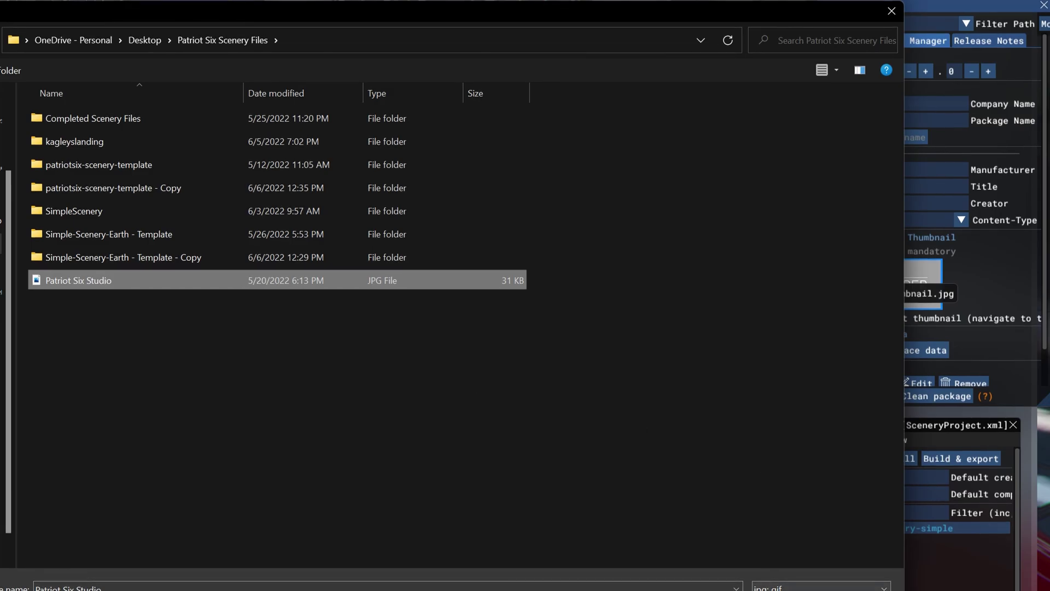
pyautogui.press('Return')
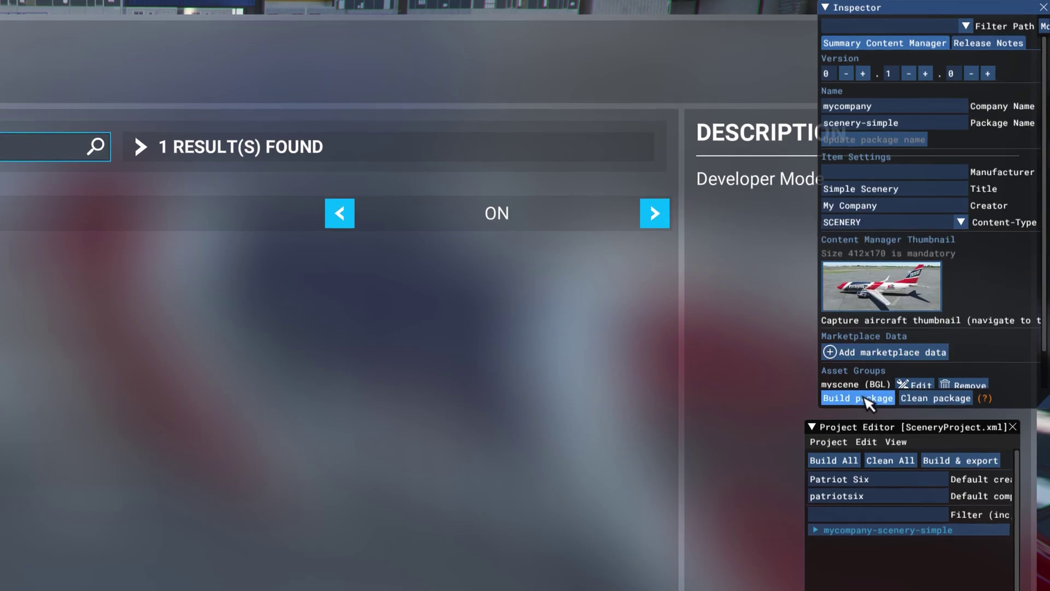
# Build the package after saving the project, then hide the build Console window
pyautogui.click(920, 291)
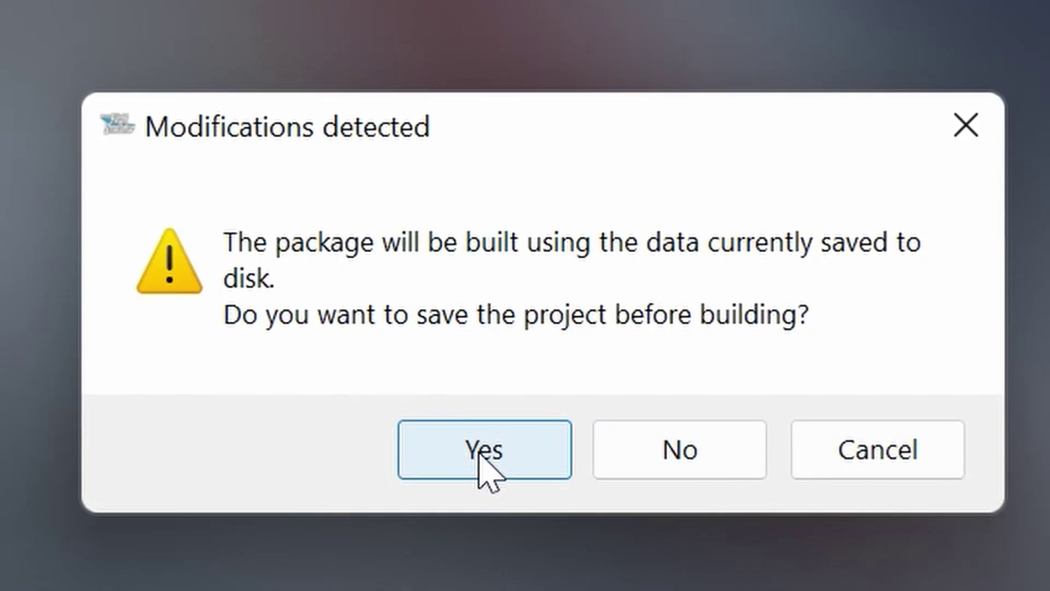
pyautogui.click(480, 457)
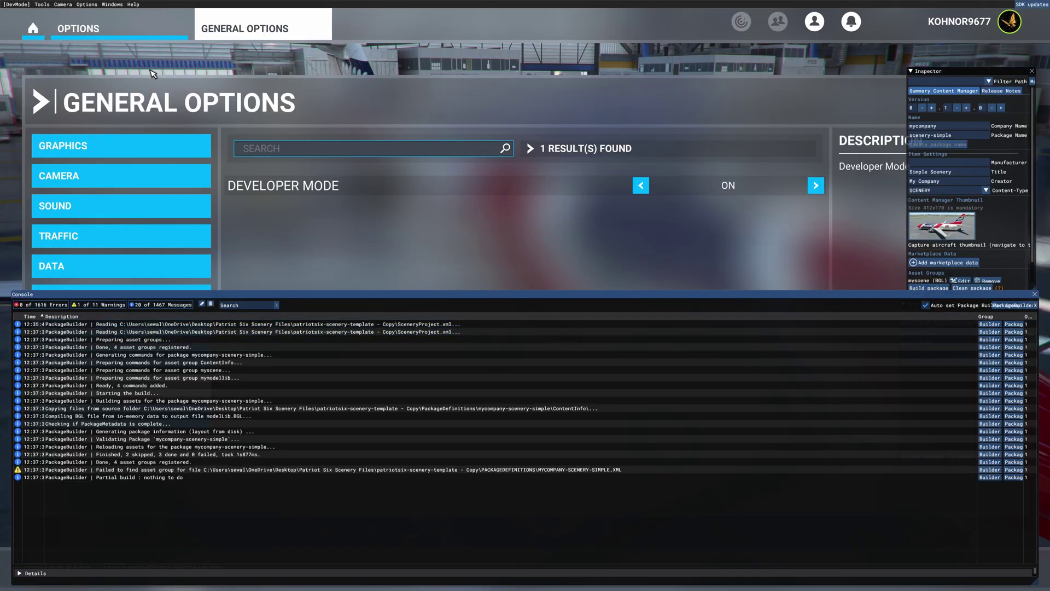
pyautogui.click(116, 5)
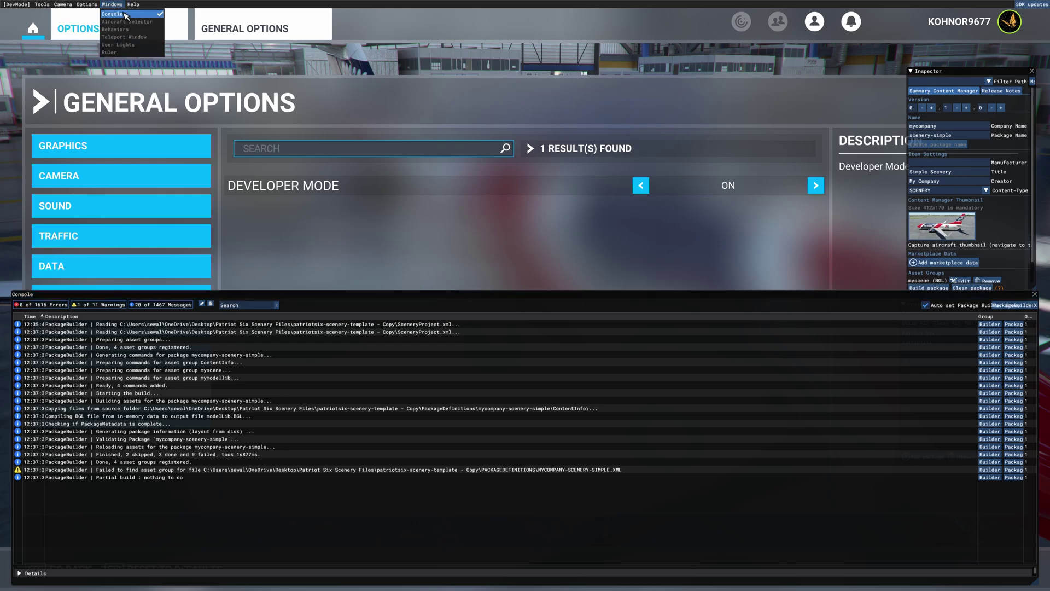
pyautogui.click(125, 15)
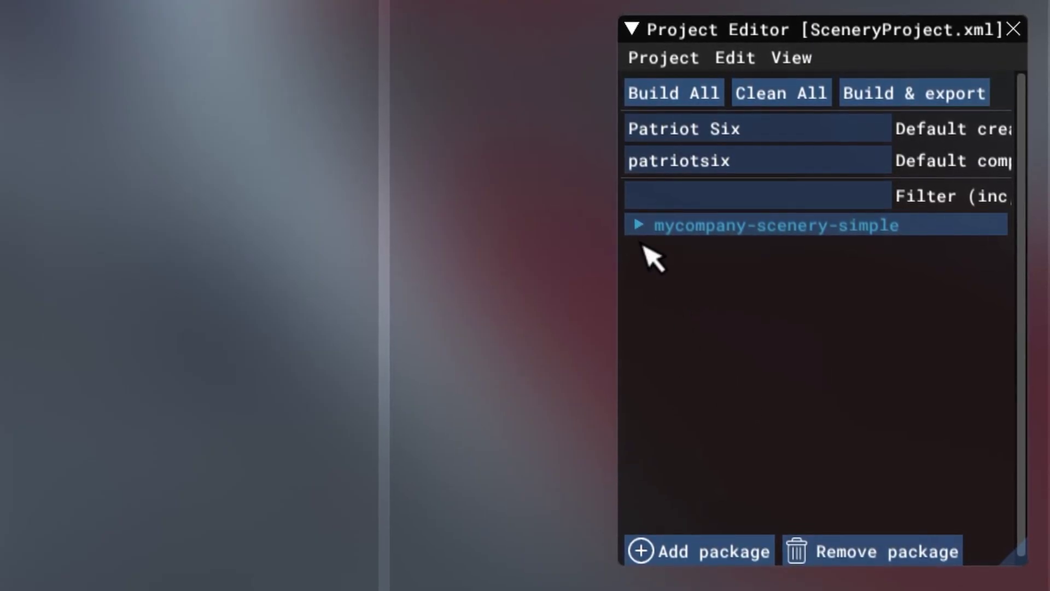
# Expand mycompany-scenery-simple, select the myscene asset group, and load it in the editor
pyautogui.click(637, 228)
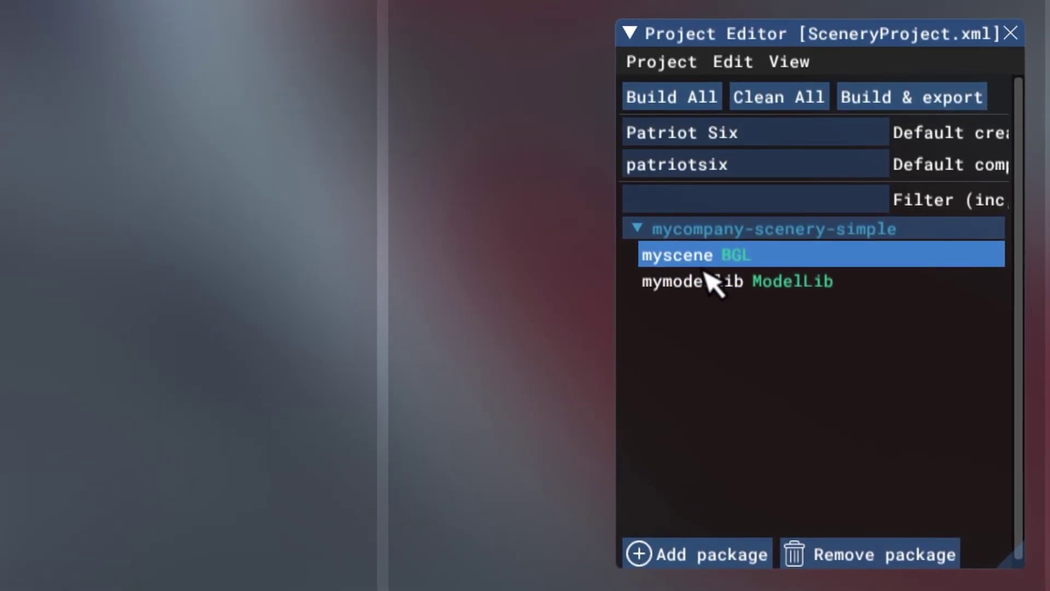
pyautogui.click(702, 266)
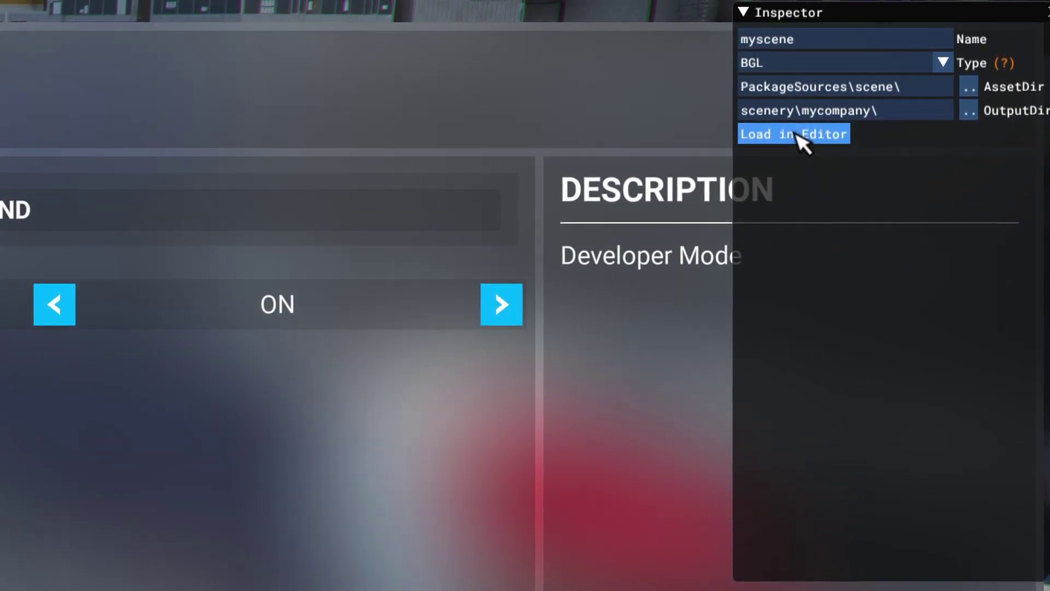
pyautogui.click(801, 137)
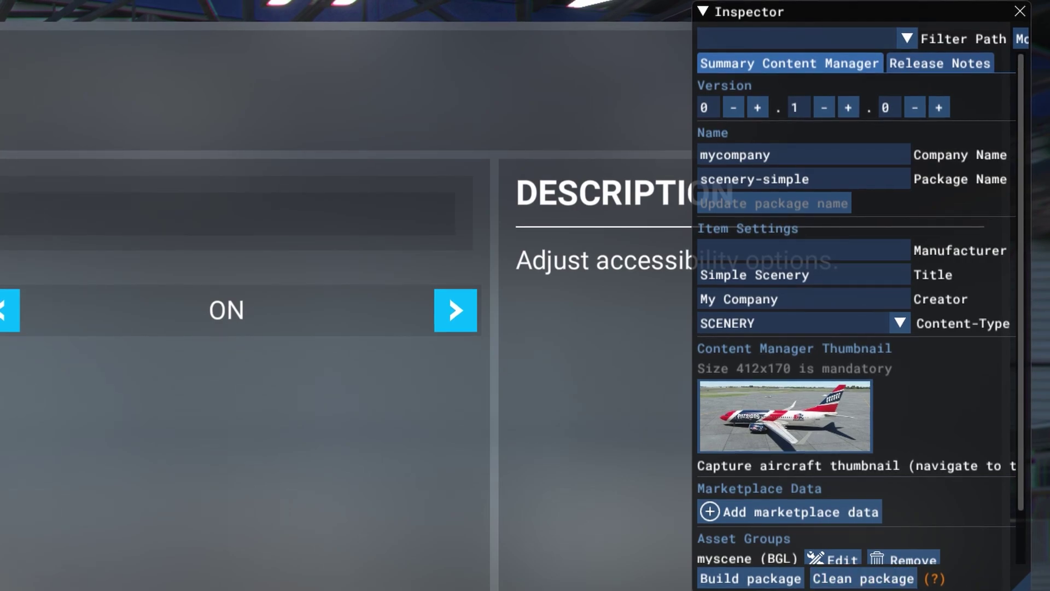
# Rebuild mycompany-scenery-simple from the Inspector's Build package button
pyautogui.click(748, 580)
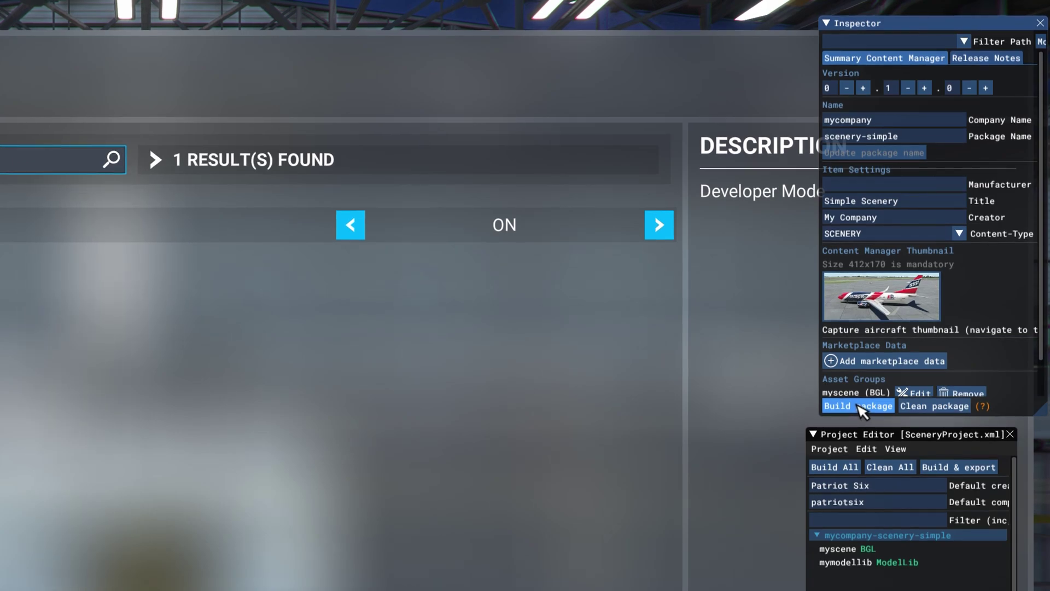
pyautogui.click(845, 548)
pyautogui.click(852, 566)
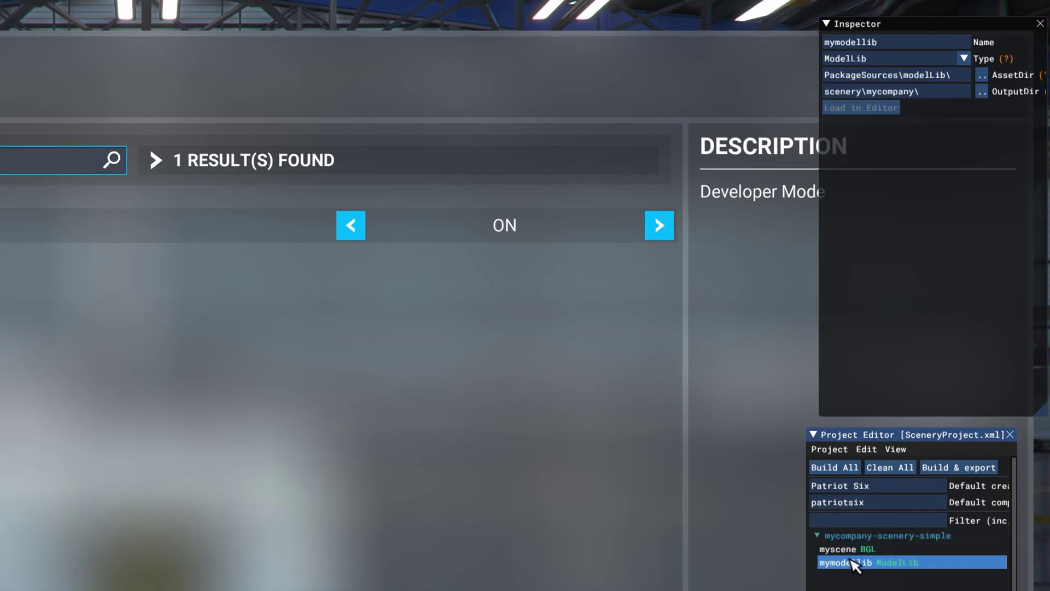
pyautogui.click(847, 550)
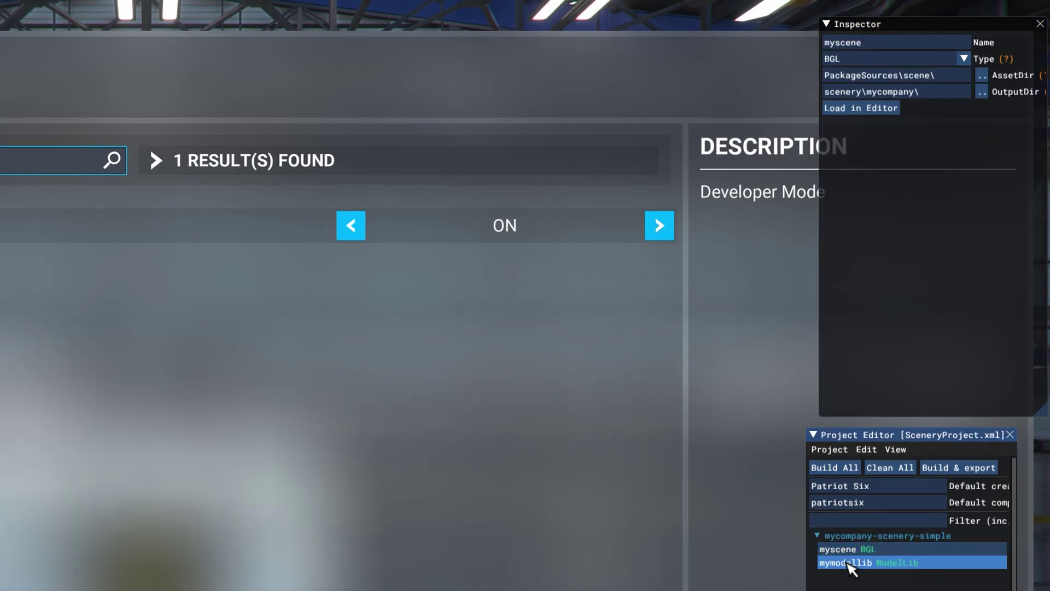
pyautogui.click(849, 563)
pyautogui.click(847, 549)
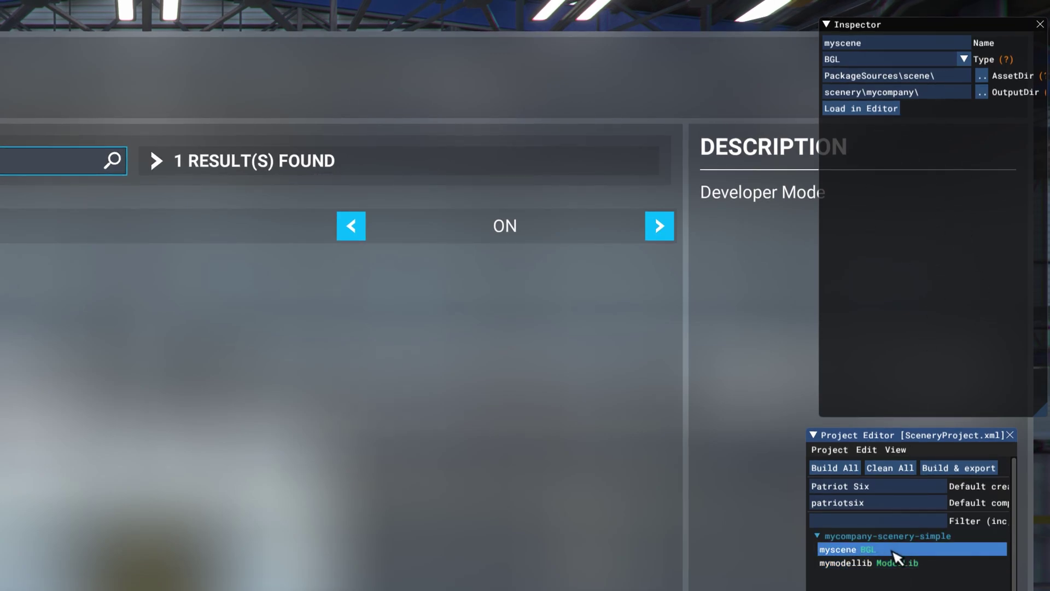
pyautogui.click(868, 537)
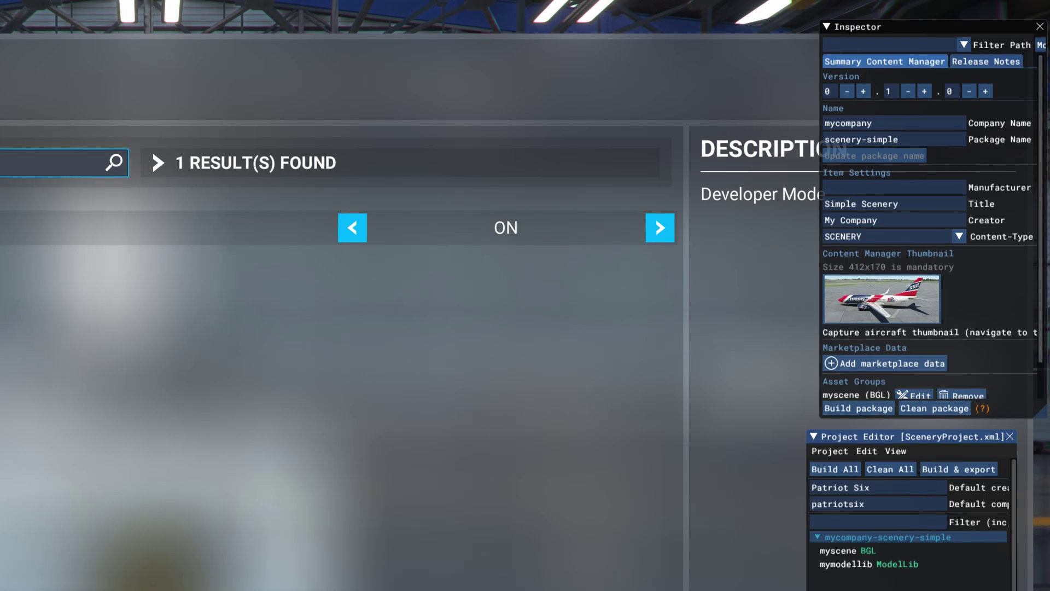
pyautogui.click(837, 551)
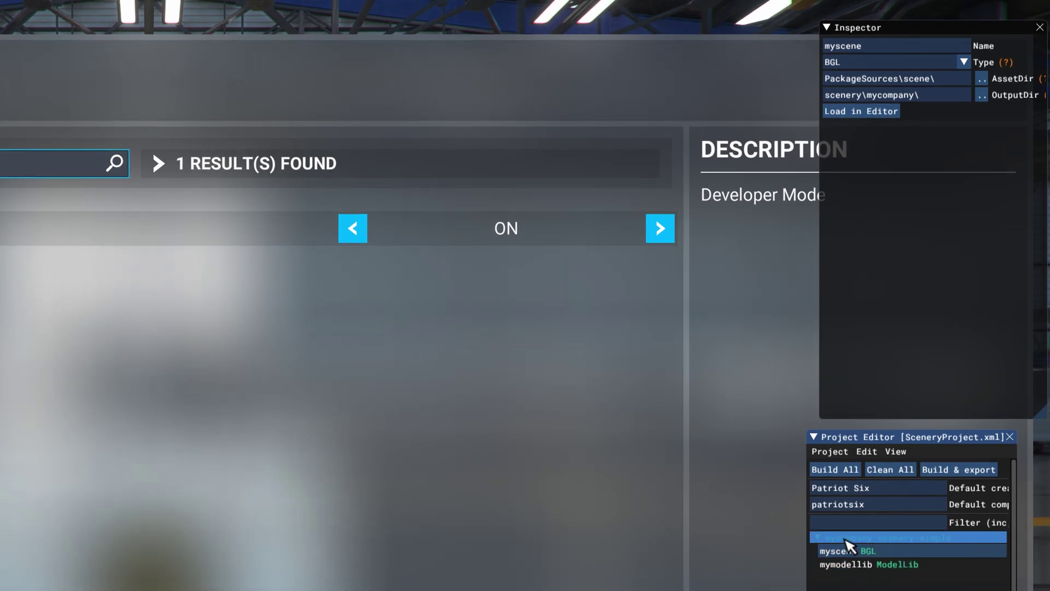
pyautogui.click(846, 538)
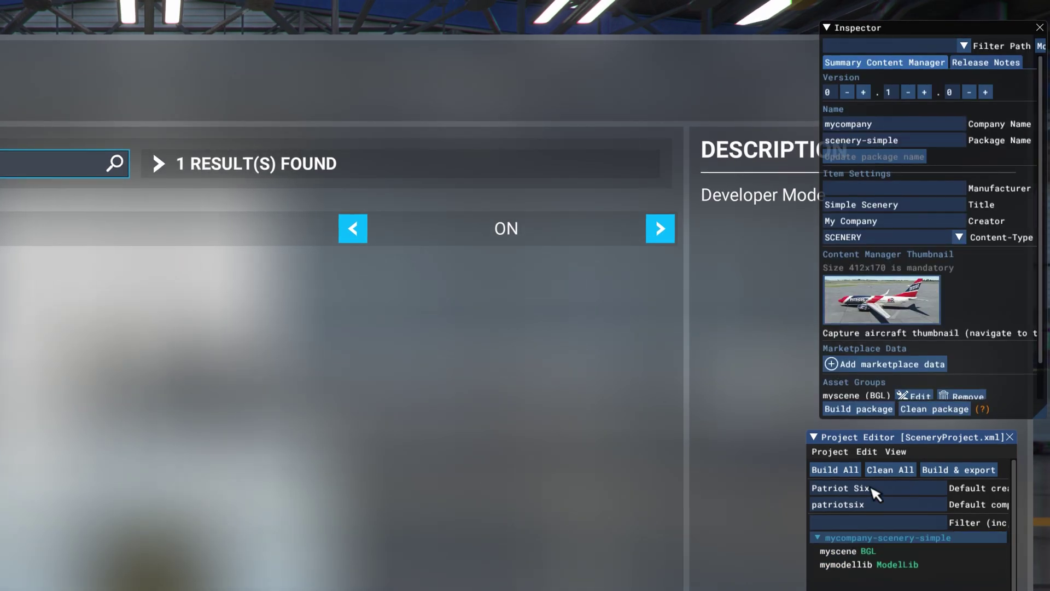